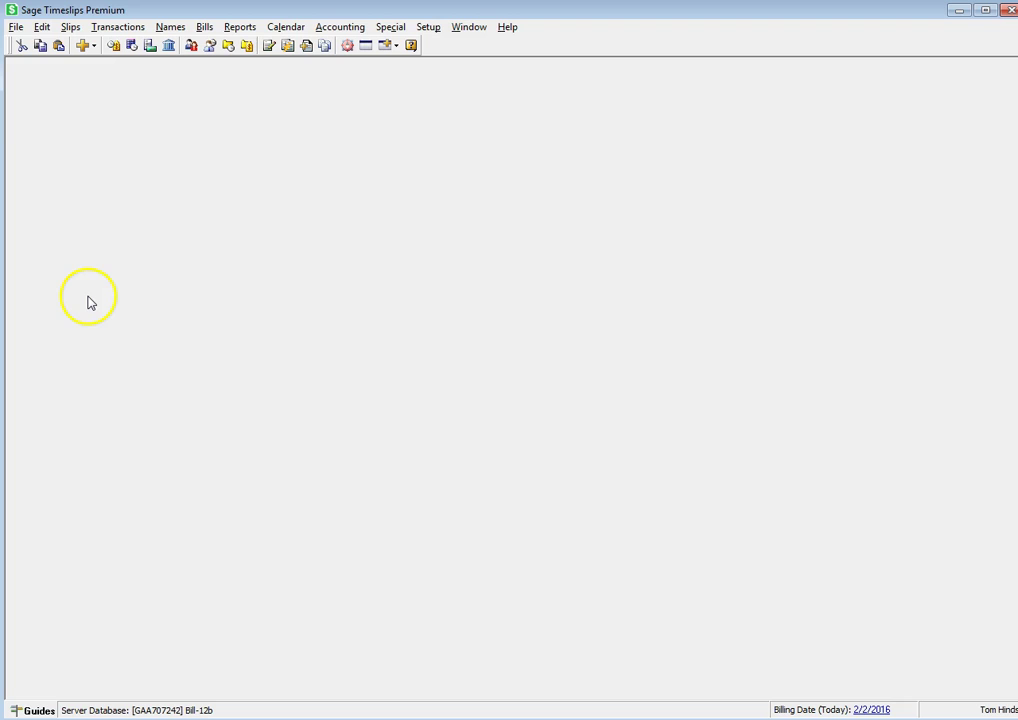
Open the budgets list and filter it by budget type Firm, by Client, and back to All
left_click(167, 27)
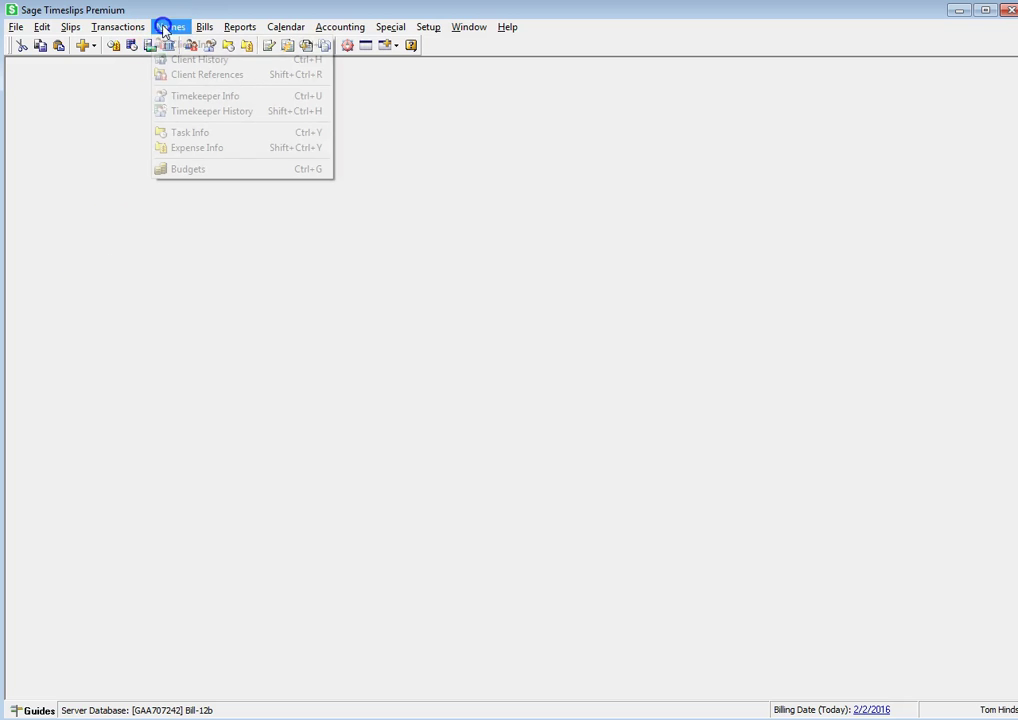
left_click(186, 170)
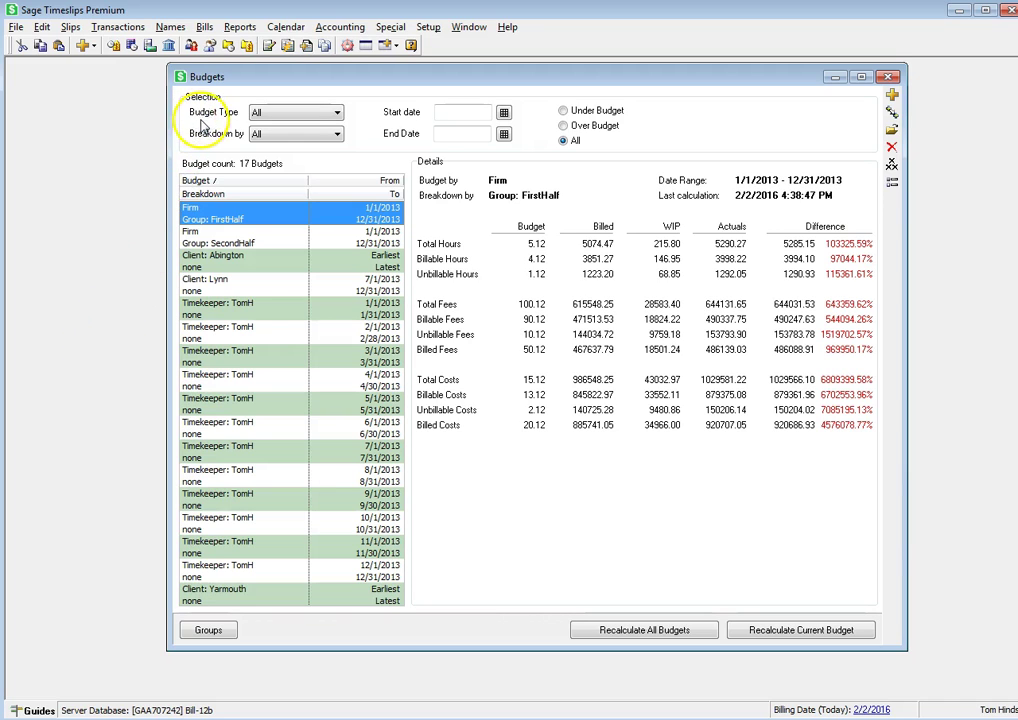
left_click(262, 112)
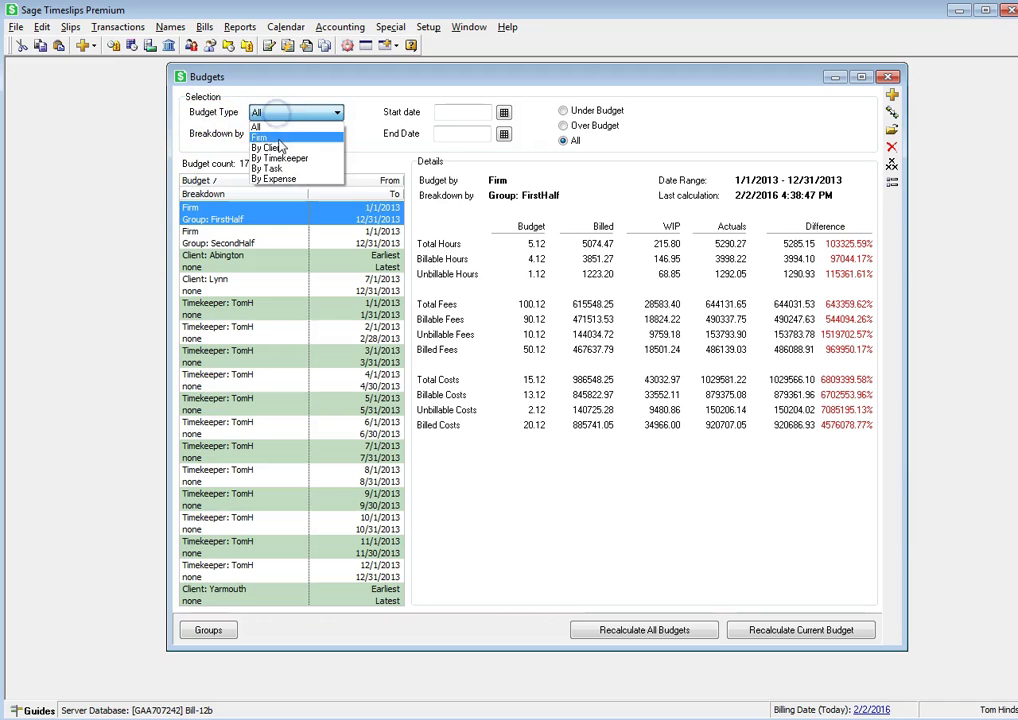
left_click(265, 137)
left_click(273, 113)
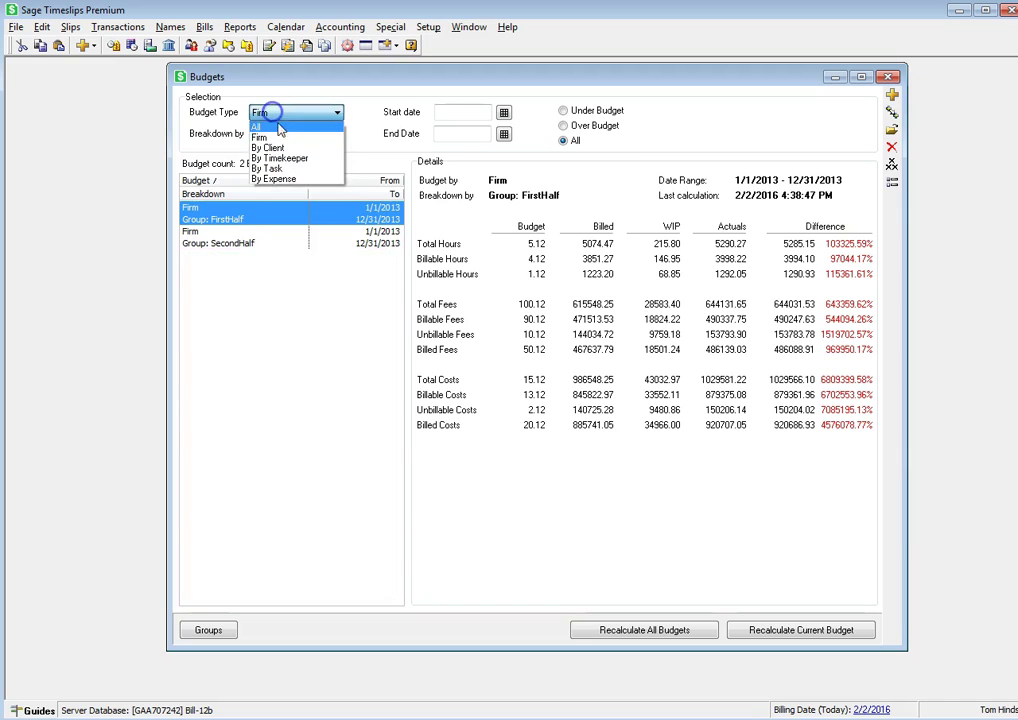
left_click(280, 148)
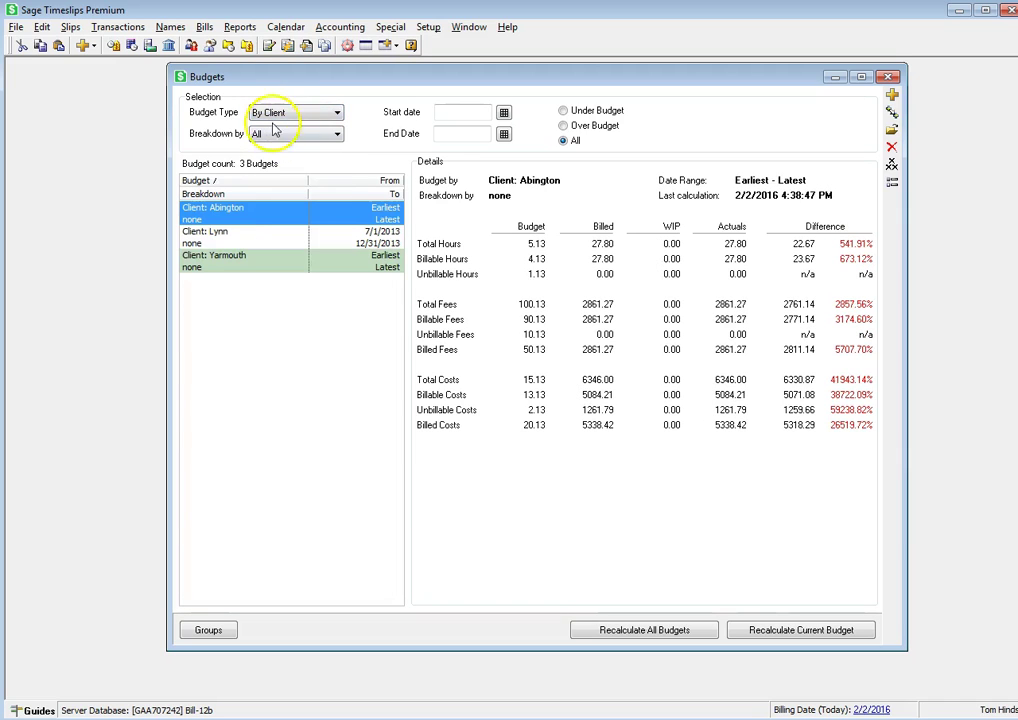
left_click(268, 114)
left_click(272, 121)
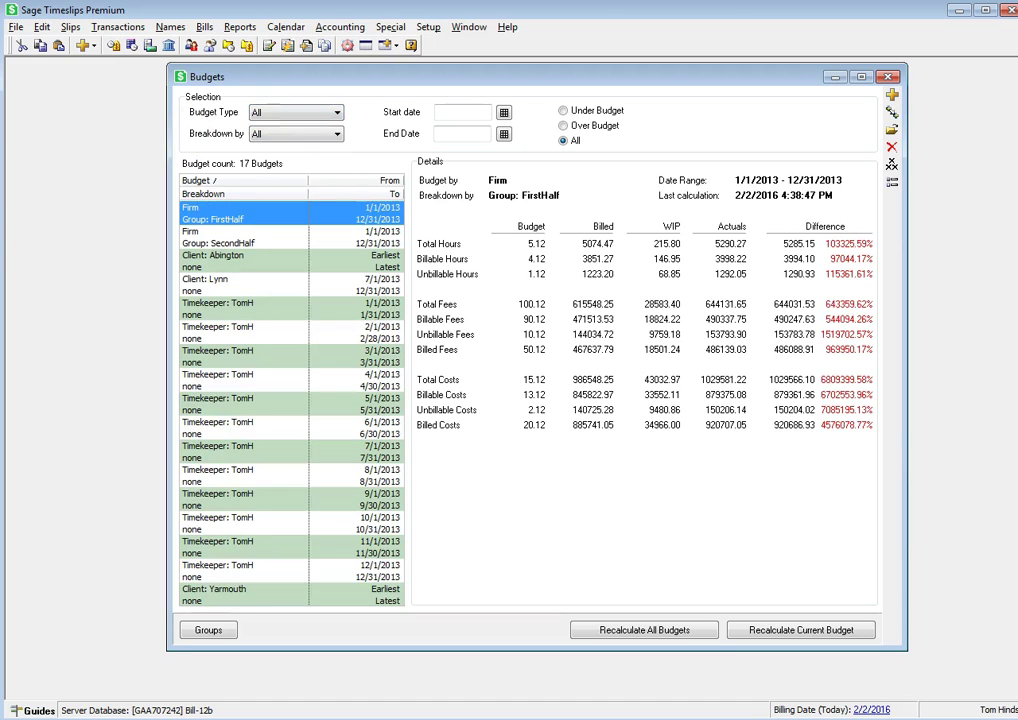
Filter the budgets by breakdown Client, by Group, and back to All
left_click(270, 136)
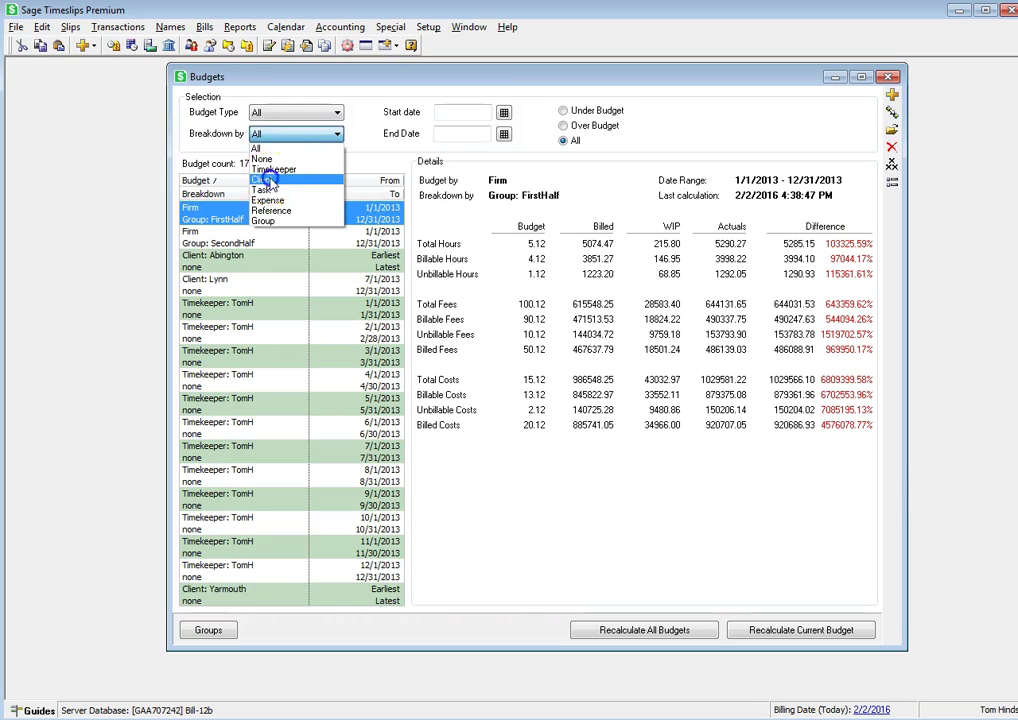
left_click(268, 180)
left_click(272, 134)
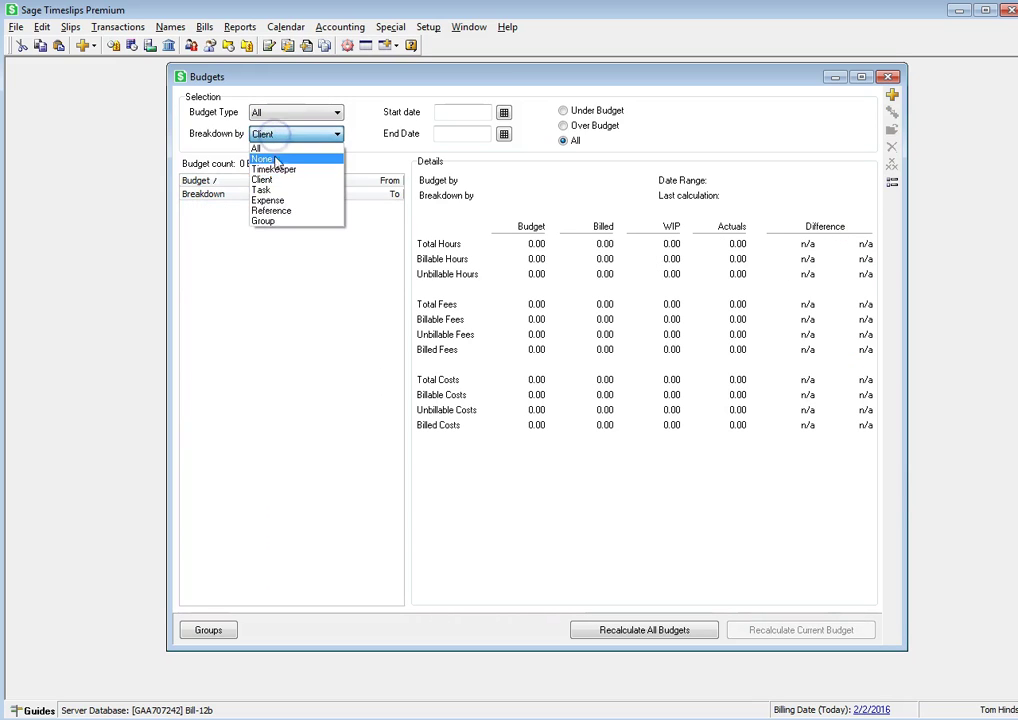
left_click(268, 220)
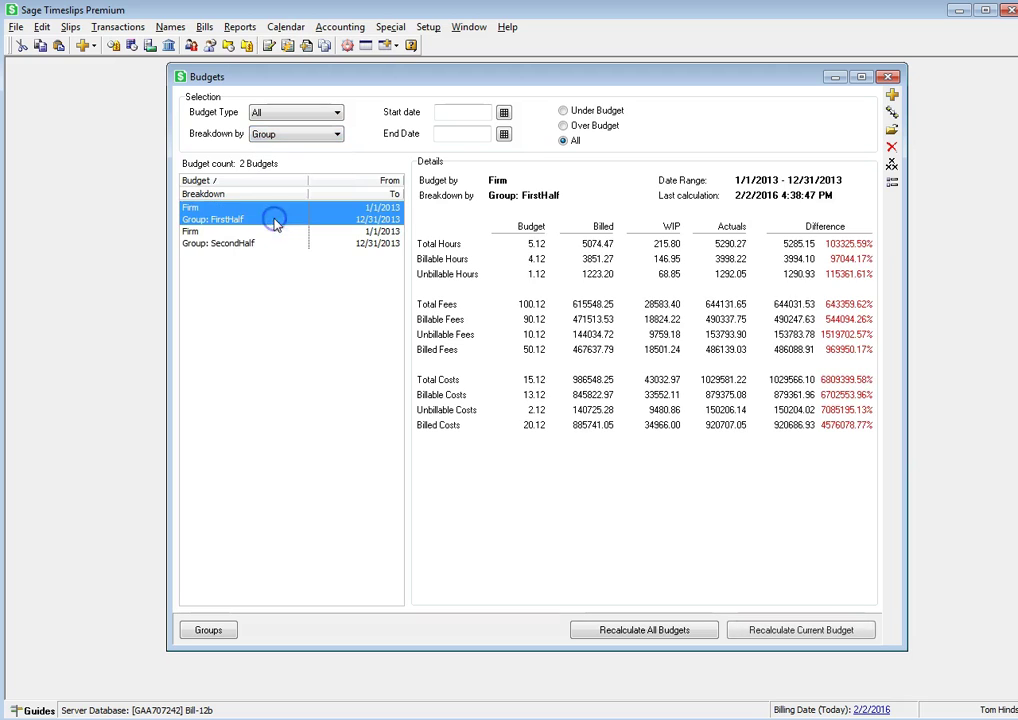
left_click(268, 134)
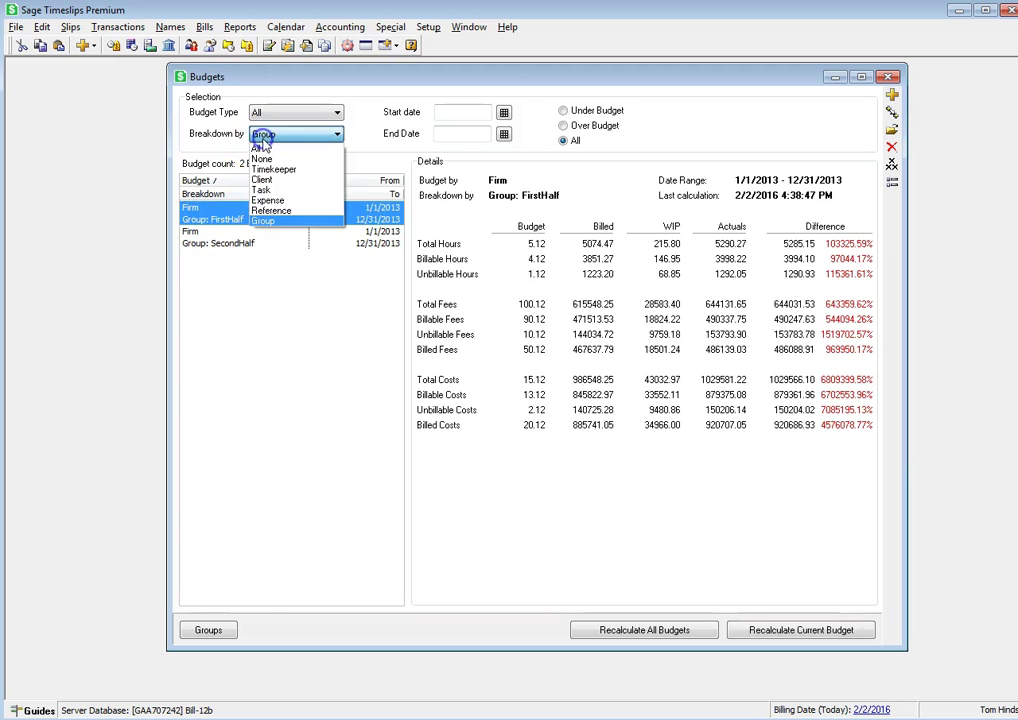
left_click(262, 148)
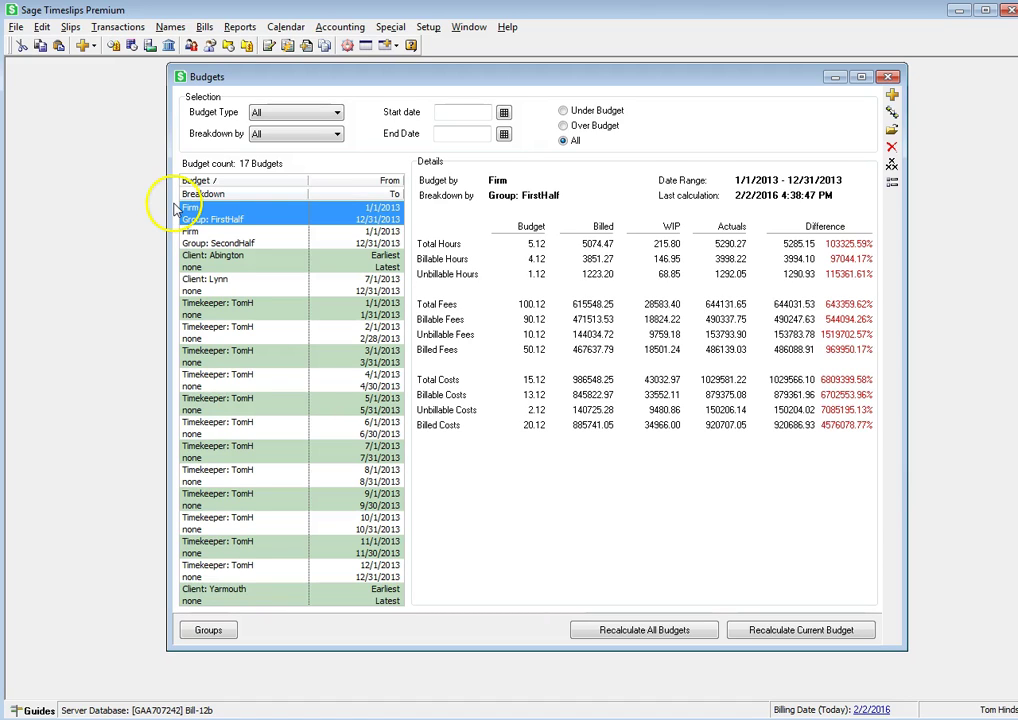
Filter the budgets with a start date of 6/1/2013, and clear that date again
left_click(444, 114)
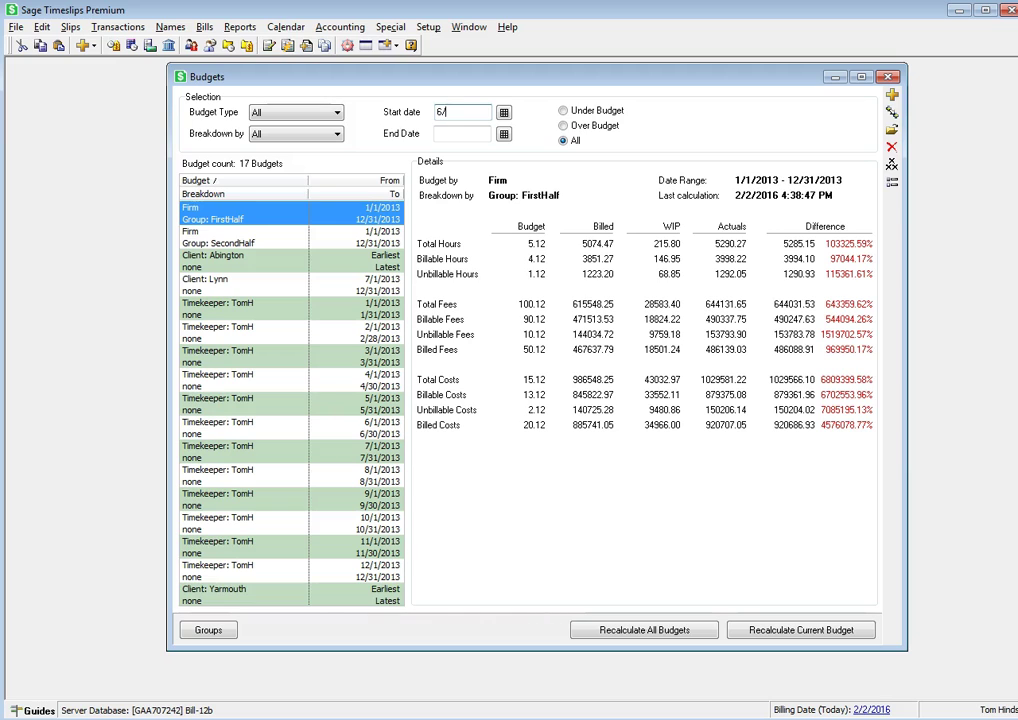
left_click(437, 133)
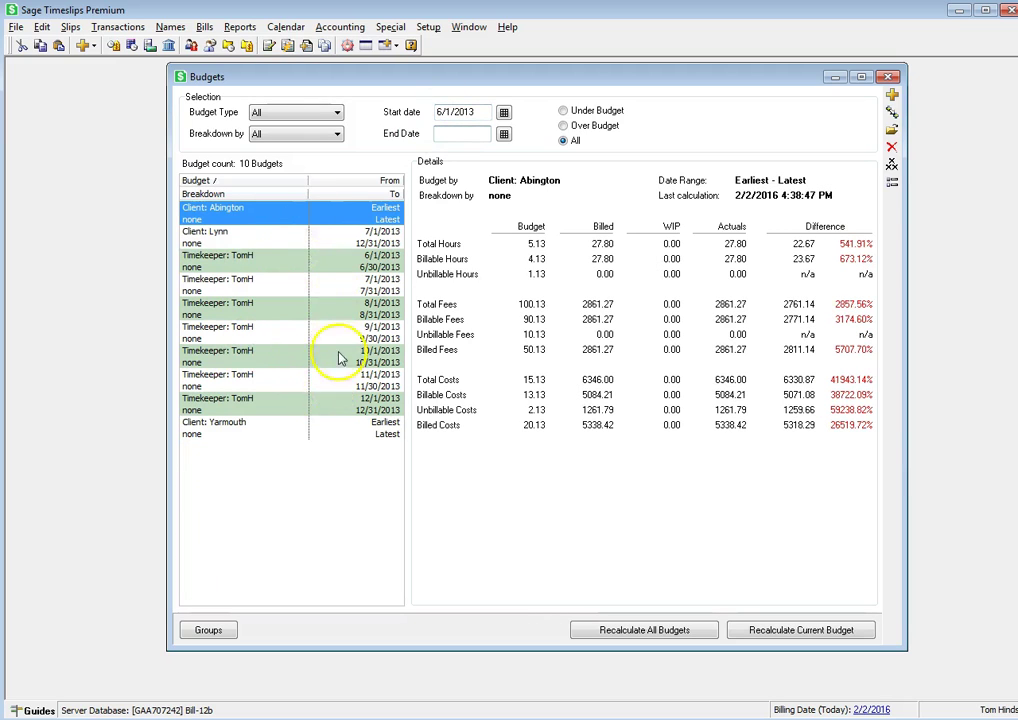
left_click_drag(468, 111, 408, 113)
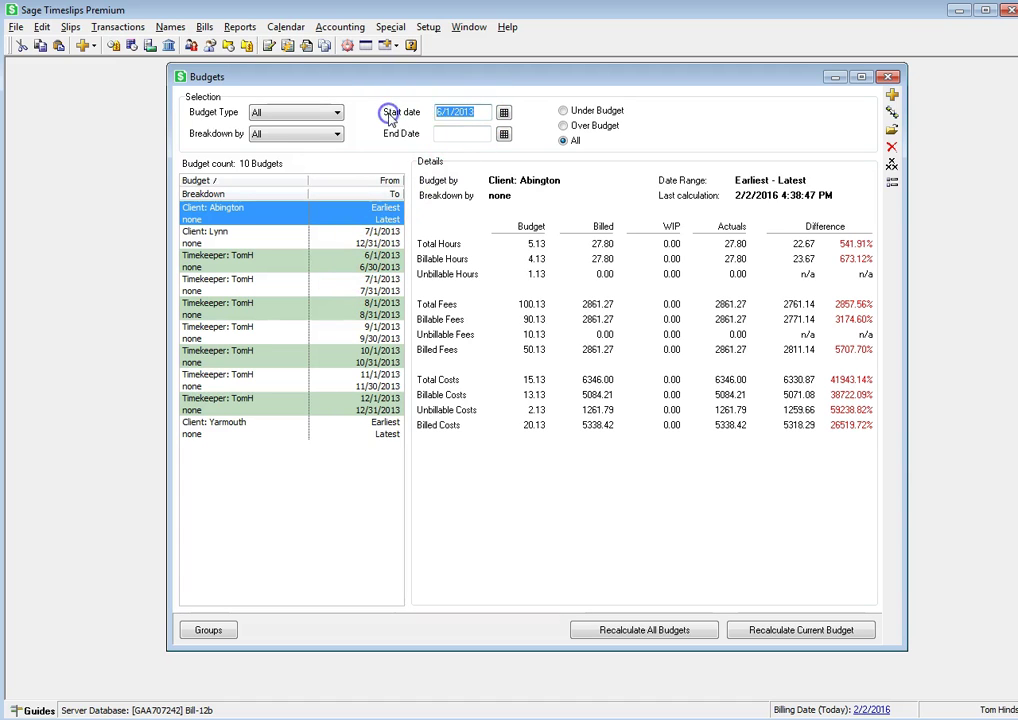
key("BackSpace")
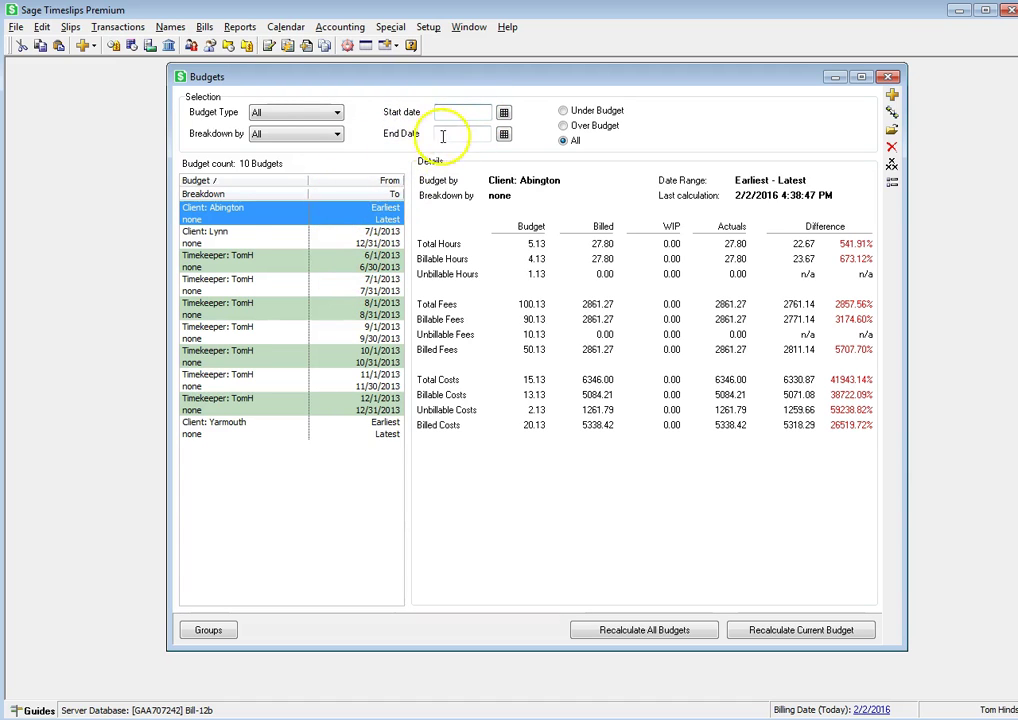
left_click(443, 135)
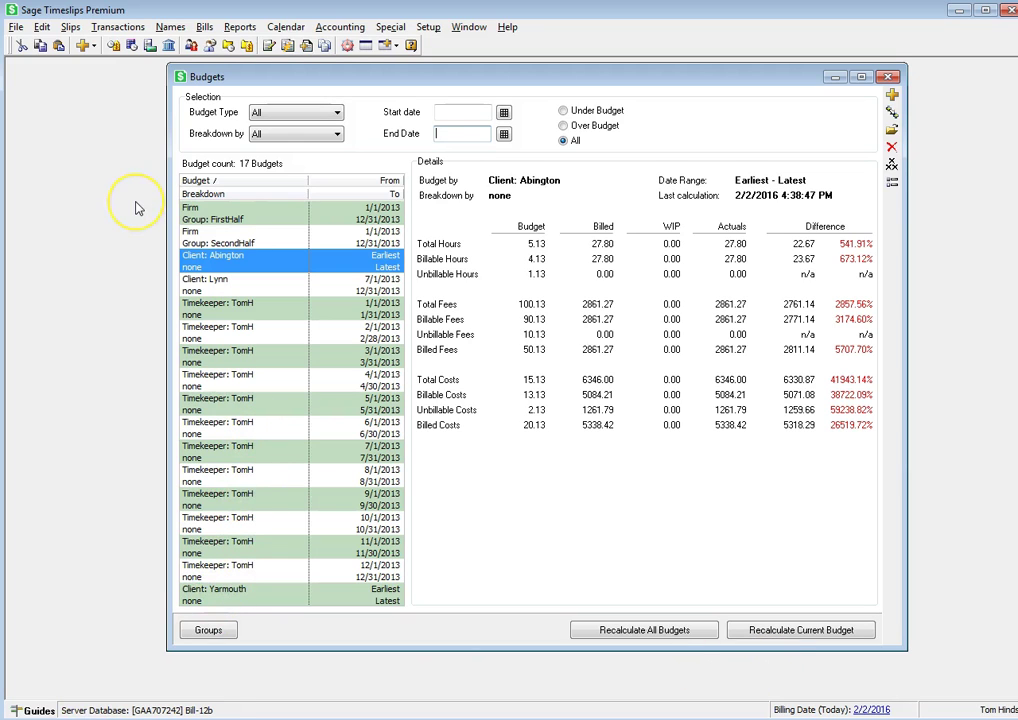
Show only the under-budget and only the over-budget entries, and return the list to All
left_click(563, 111)
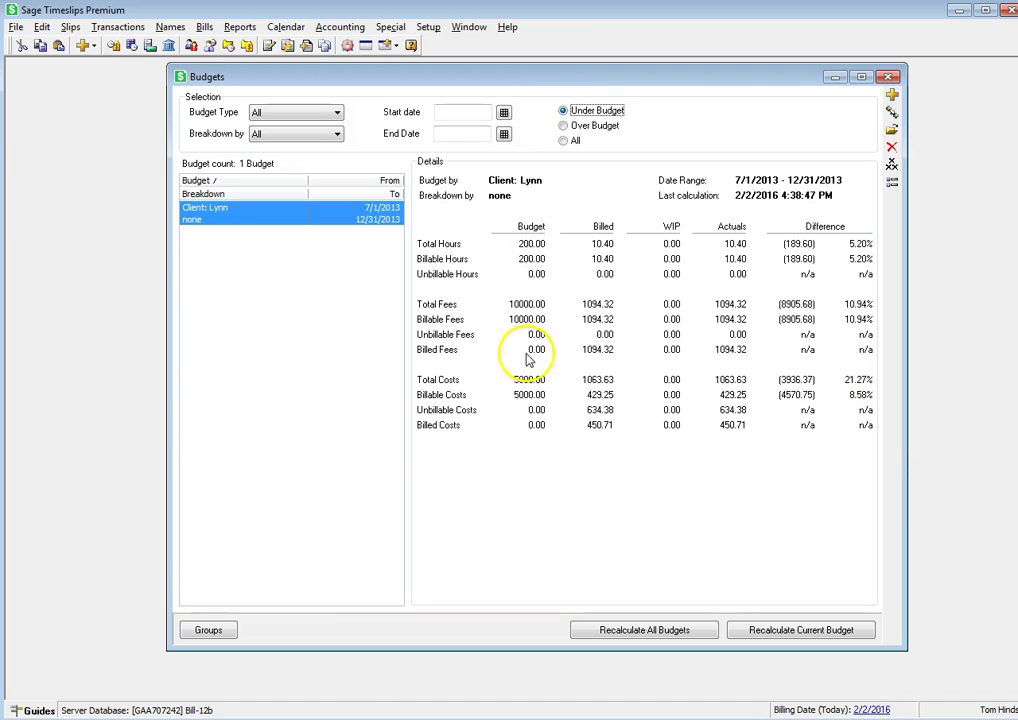
left_click(565, 126)
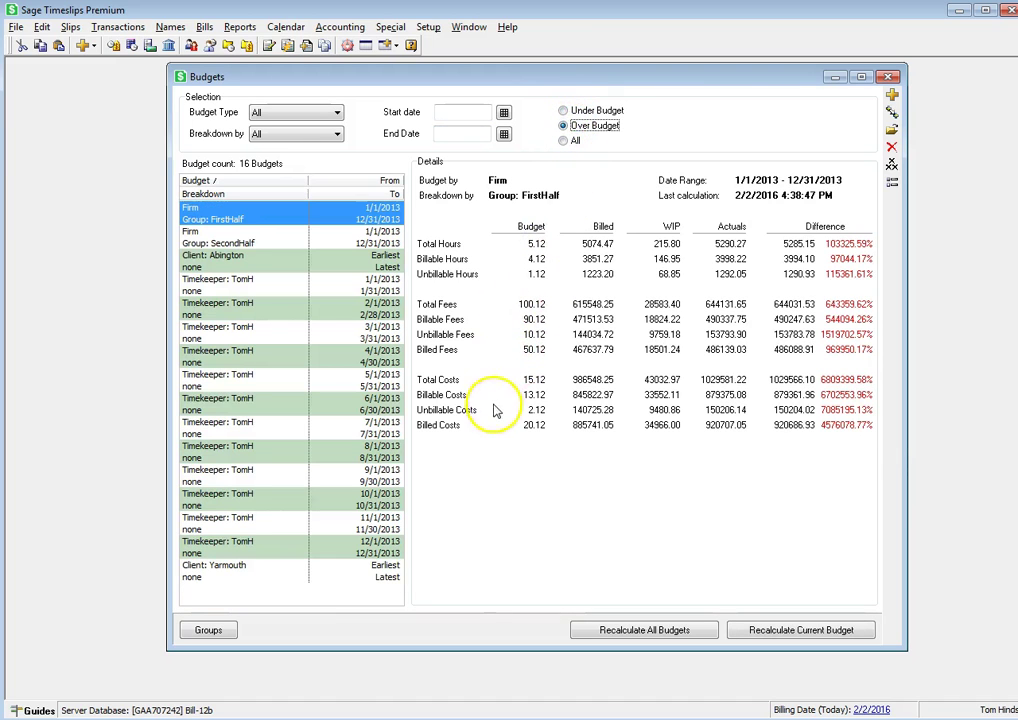
left_click(564, 111)
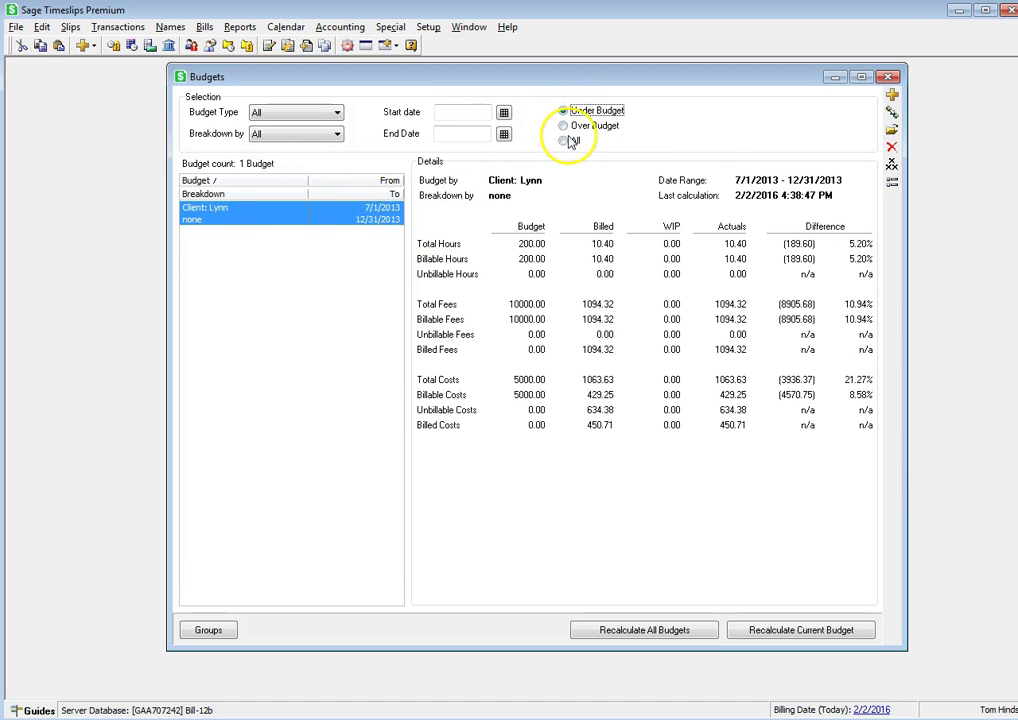
left_click(564, 141)
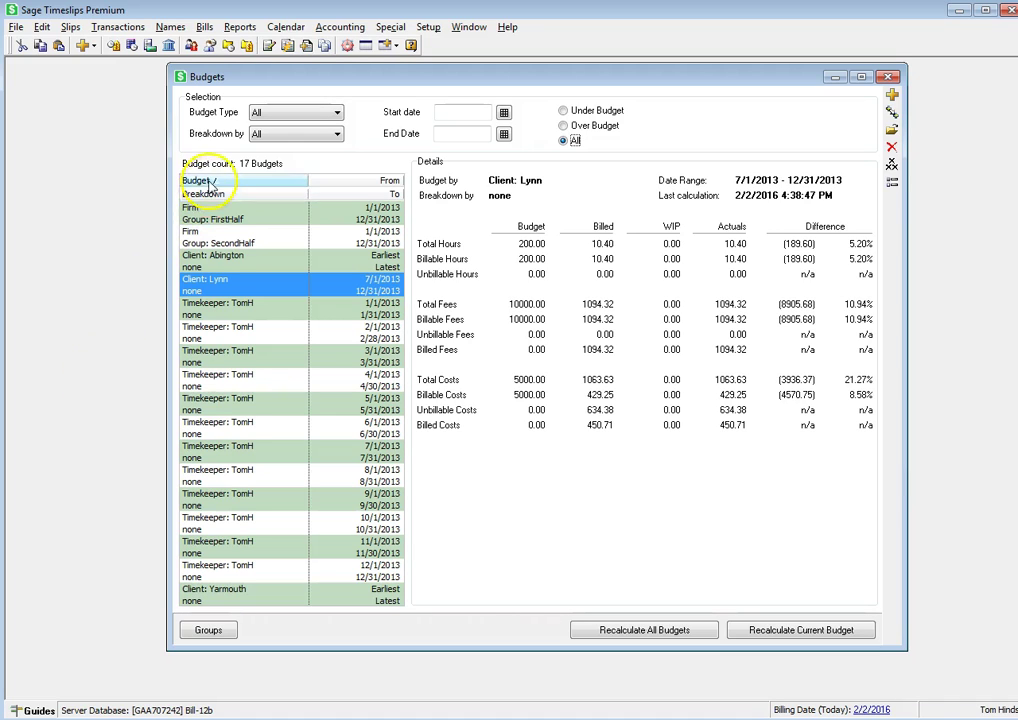
Sort the budget list by Budget, Breakdown and From date, and return it to ascending Budget order
left_click(261, 181)
left_click(261, 181)
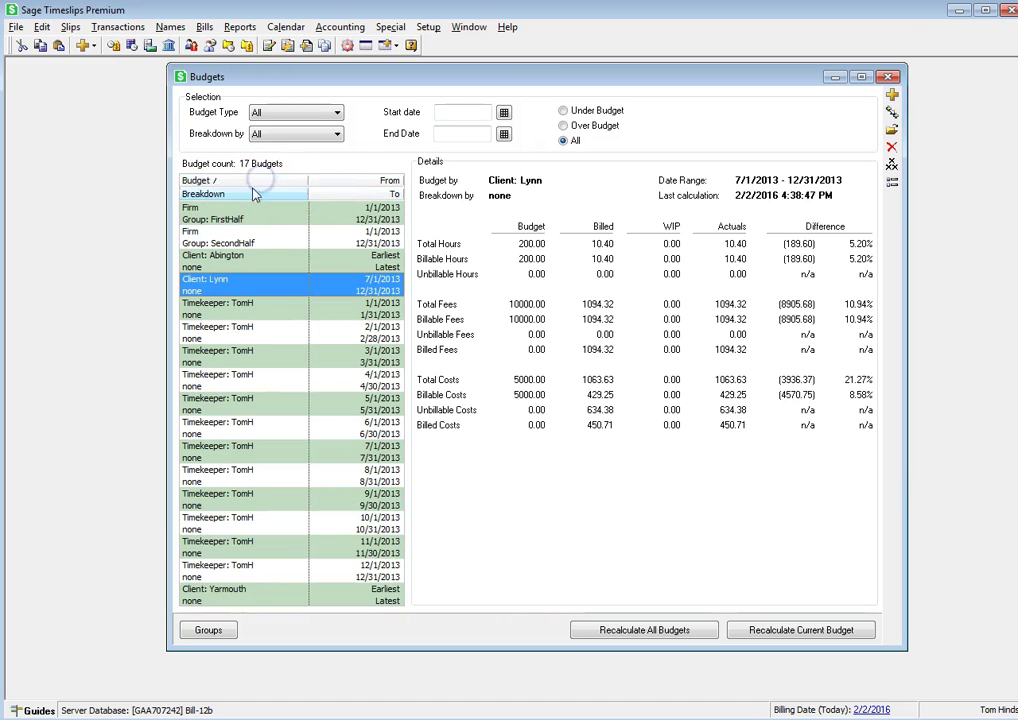
left_click(249, 195)
left_click(249, 195)
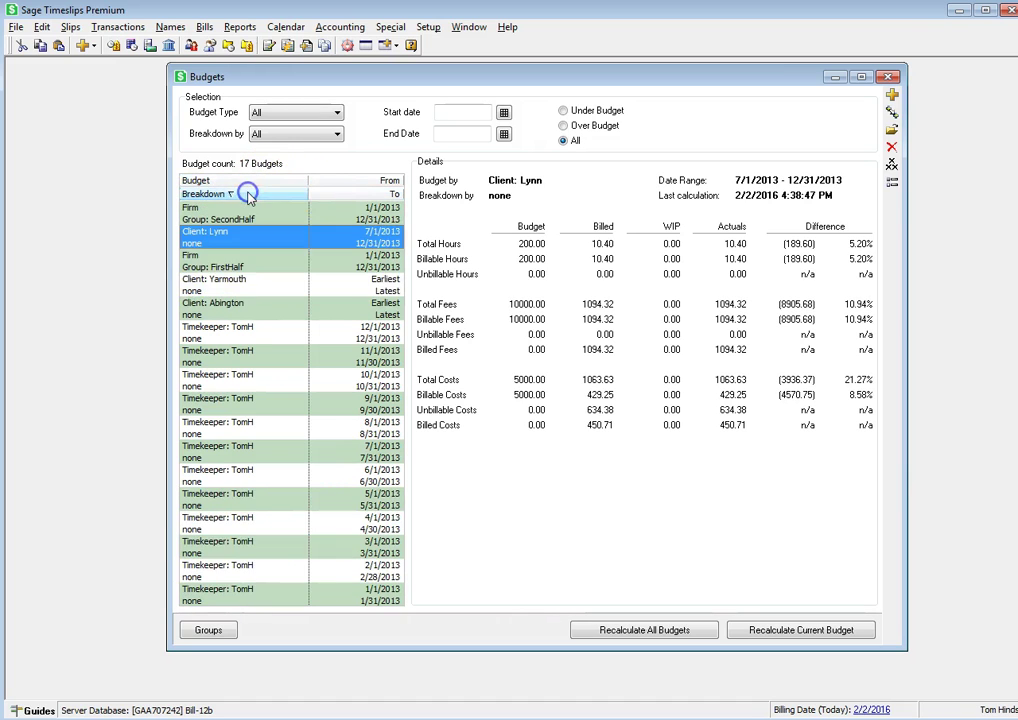
left_click(335, 181)
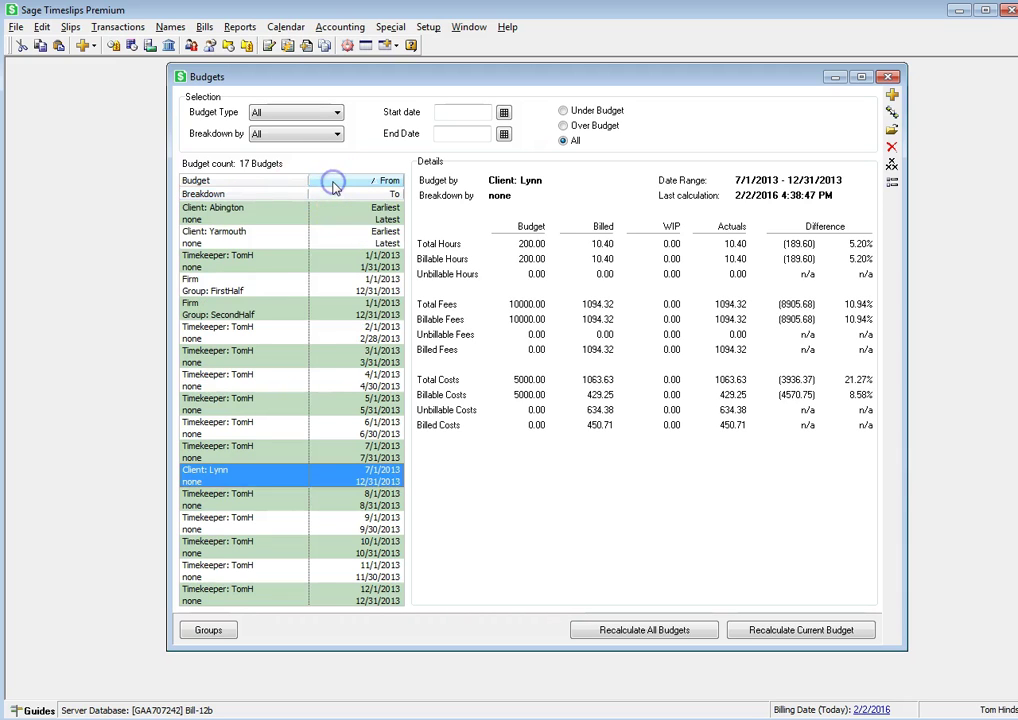
left_click(334, 181)
left_click(242, 182)
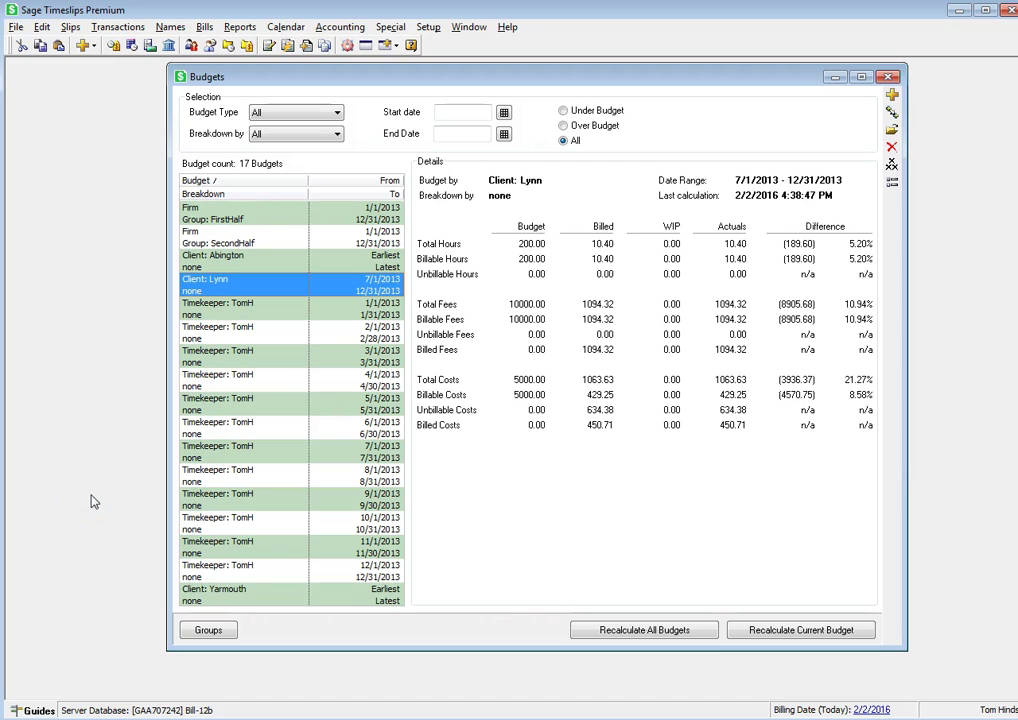
Start a new budget for client Adams with breakdown None up to the values page, and cancel the entry
left_click(893, 99)
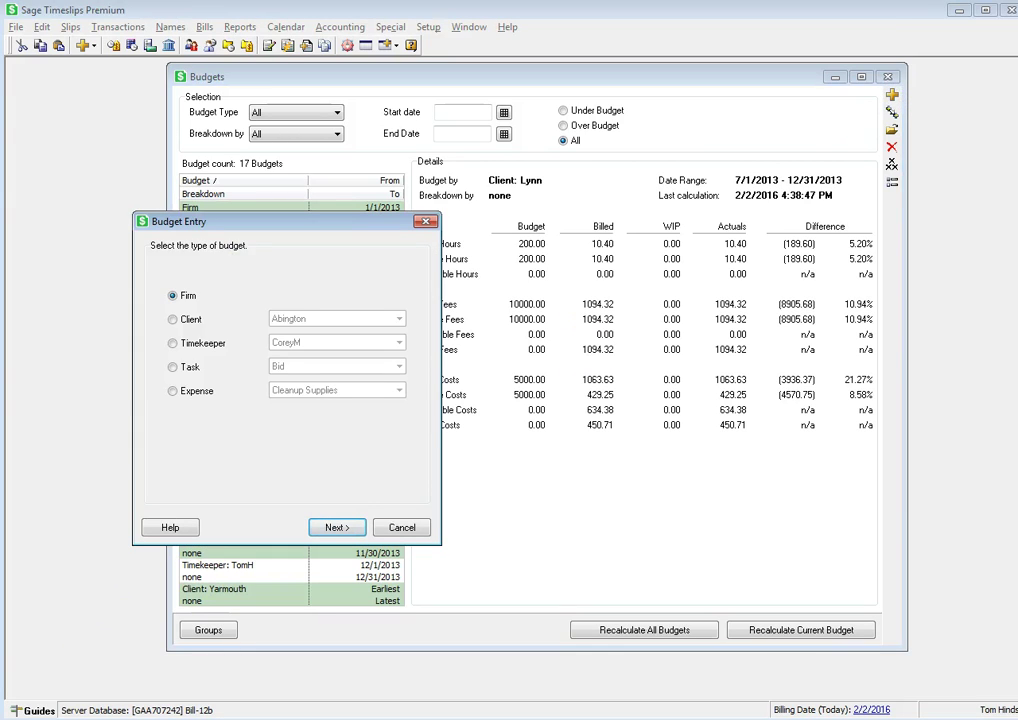
left_click(173, 320)
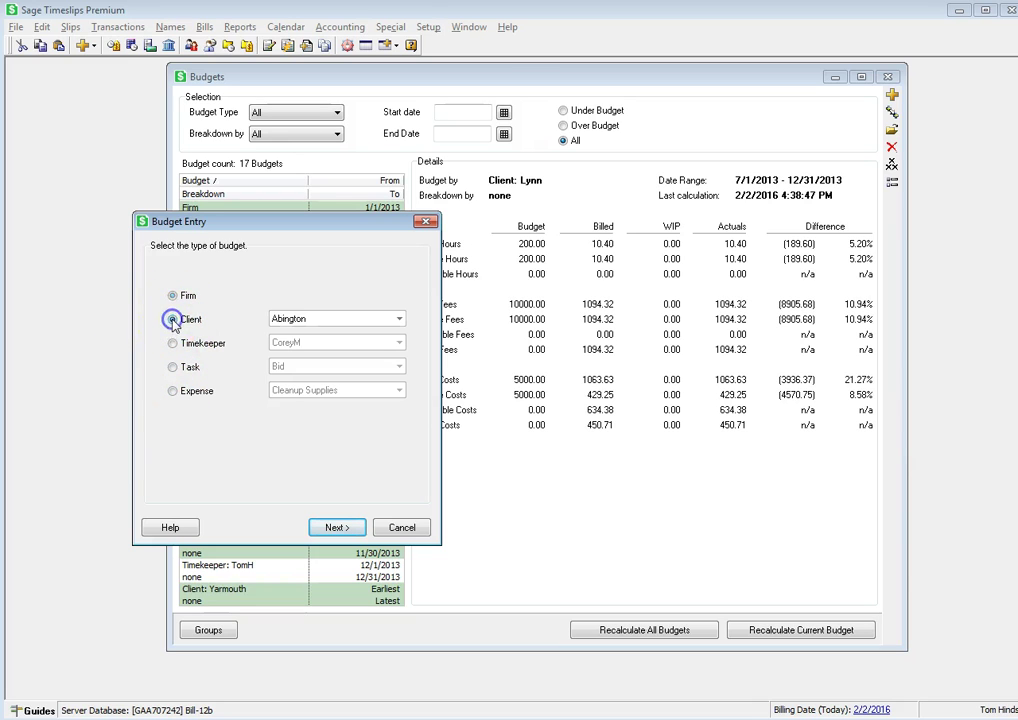
left_click(298, 320)
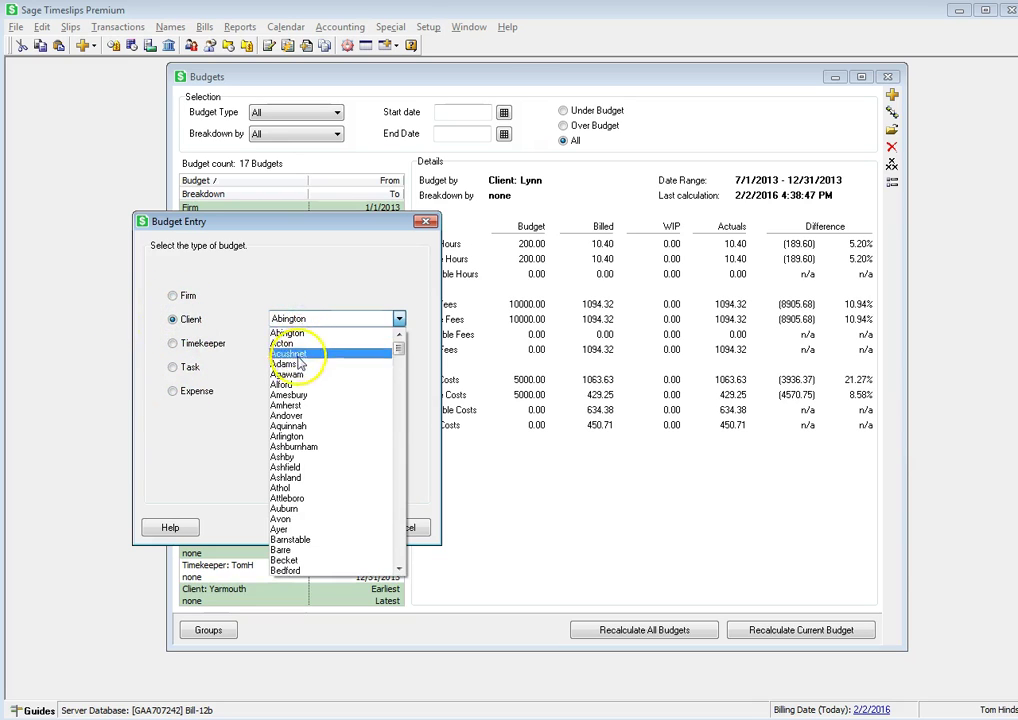
left_click(296, 364)
left_click(335, 528)
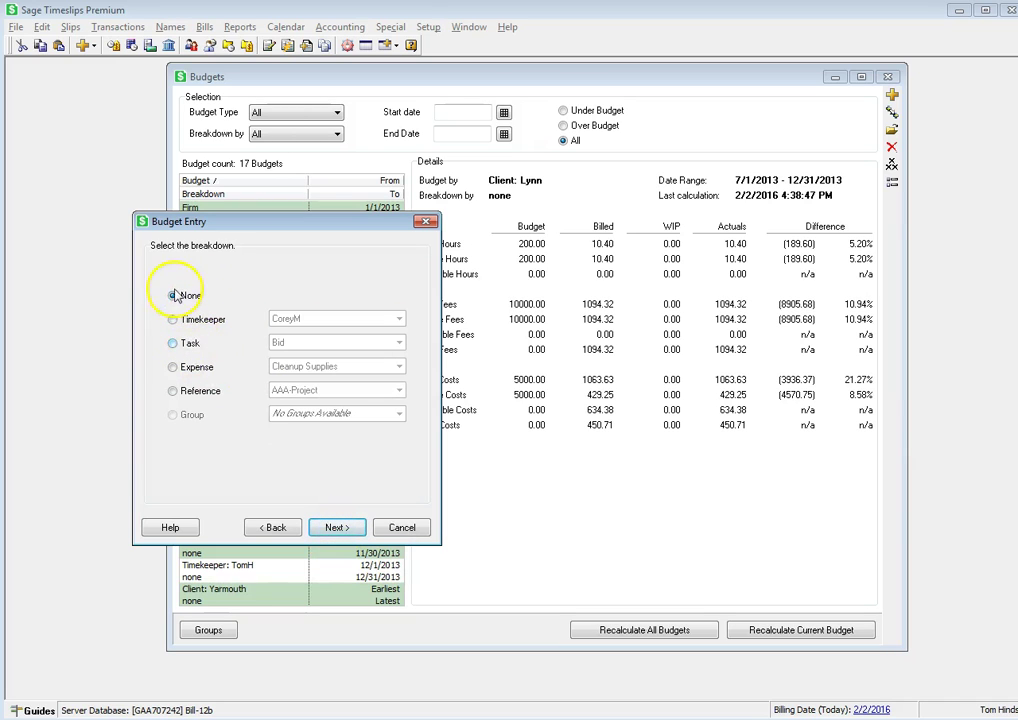
left_click(175, 296)
left_click(334, 527)
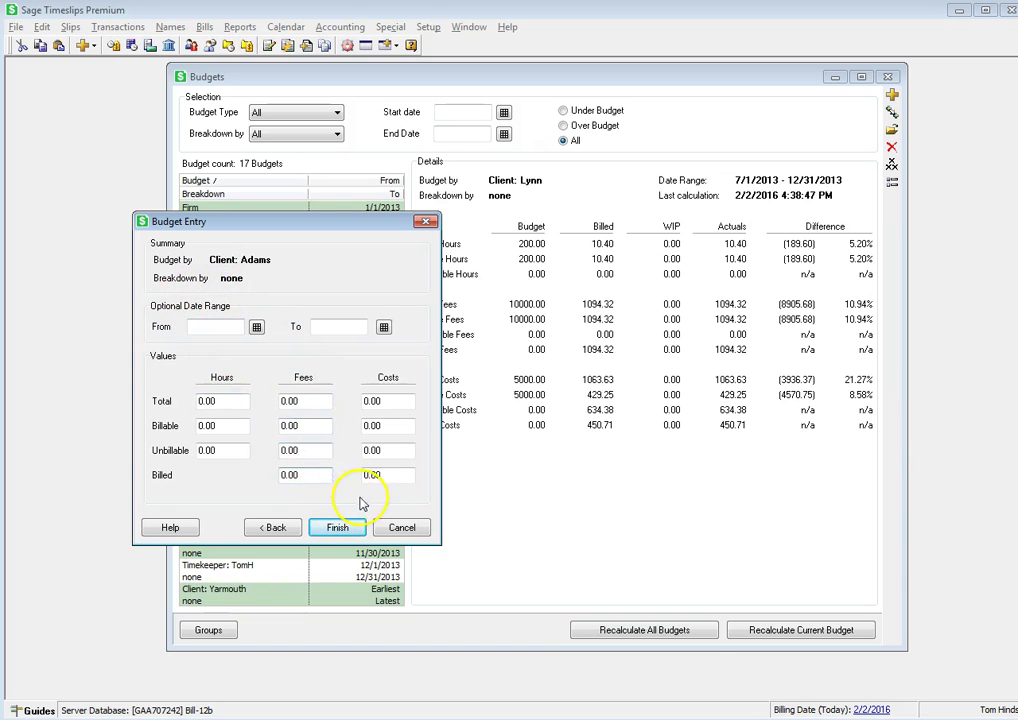
left_click(400, 527)
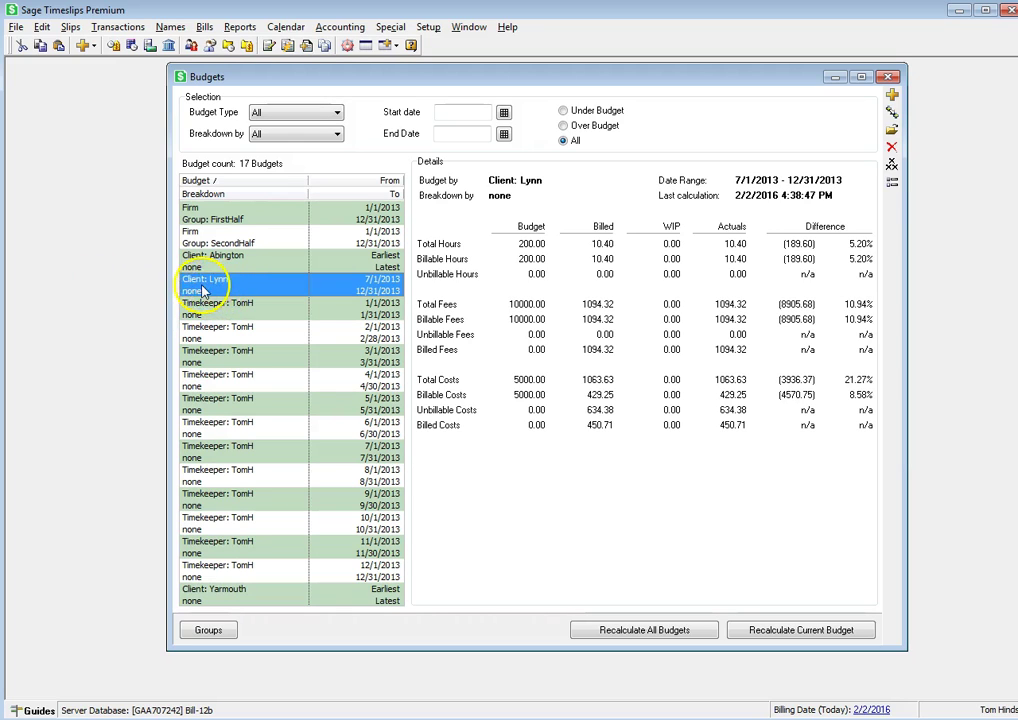
Duplicate the Lynn client budget for client Malden with breakdown None, keeping the copied dates and values, and calculate it
left_click(892, 96)
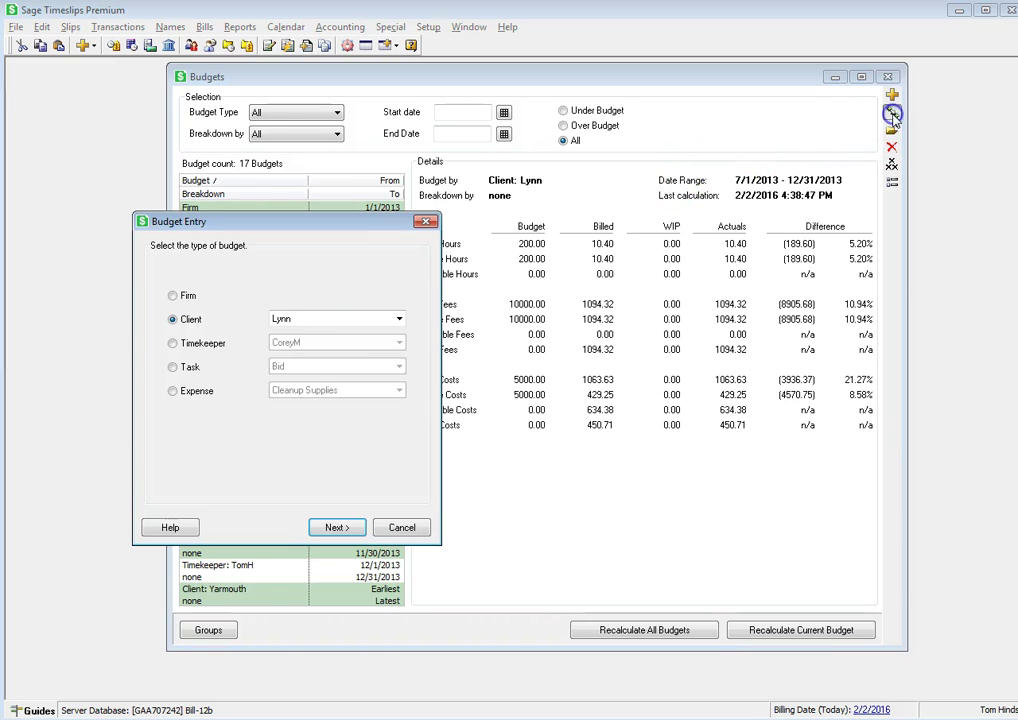
left_click(290, 320)
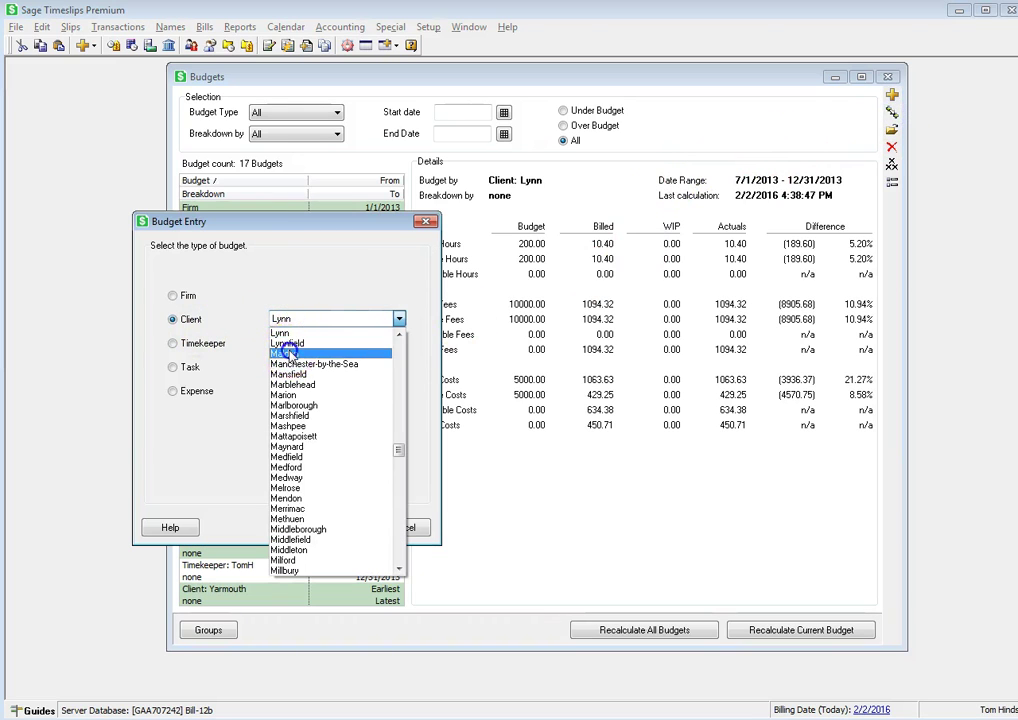
left_click(285, 353)
left_click(331, 526)
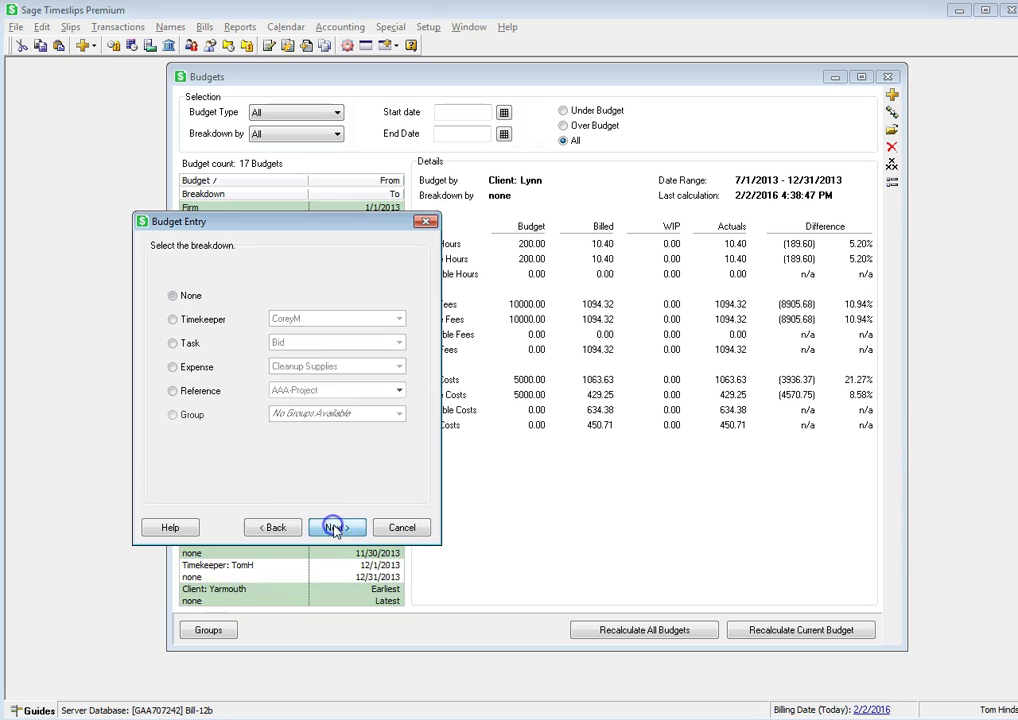
left_click(331, 528)
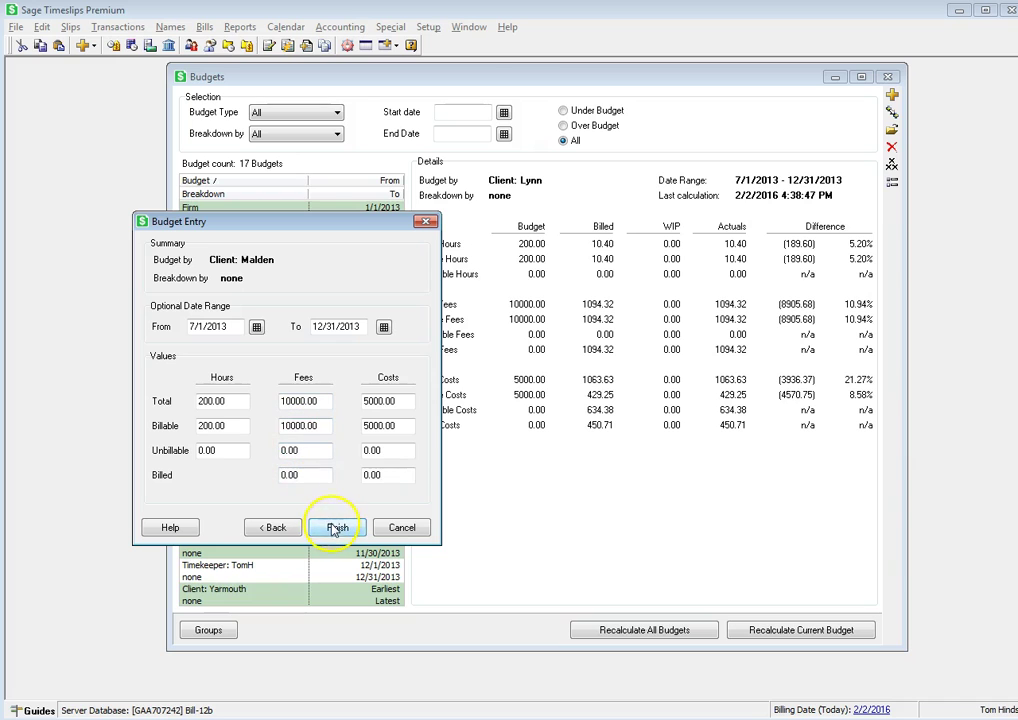
left_click(335, 528)
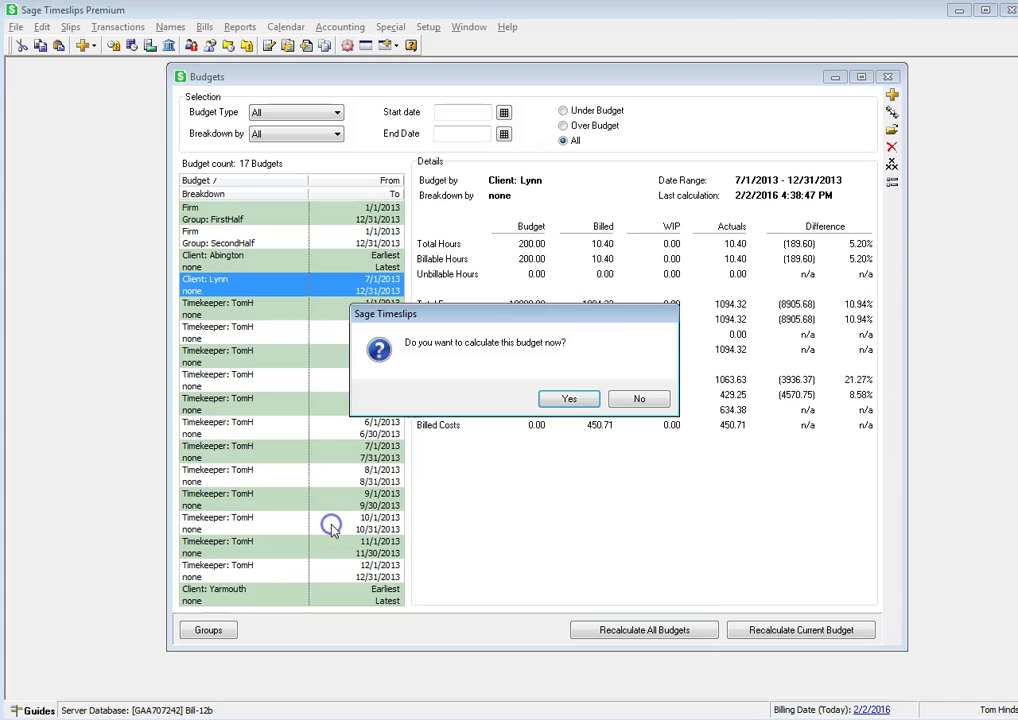
left_click(557, 401)
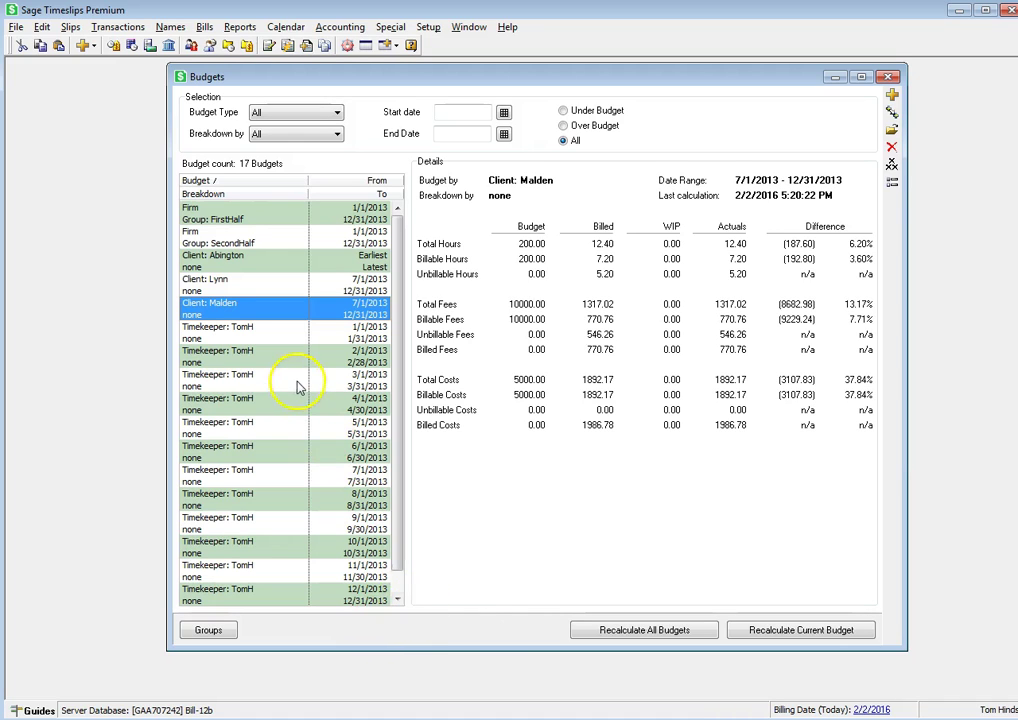
Recalculate all budgets, and recalculate the selected Malden client budget on its own
left_click(622, 633)
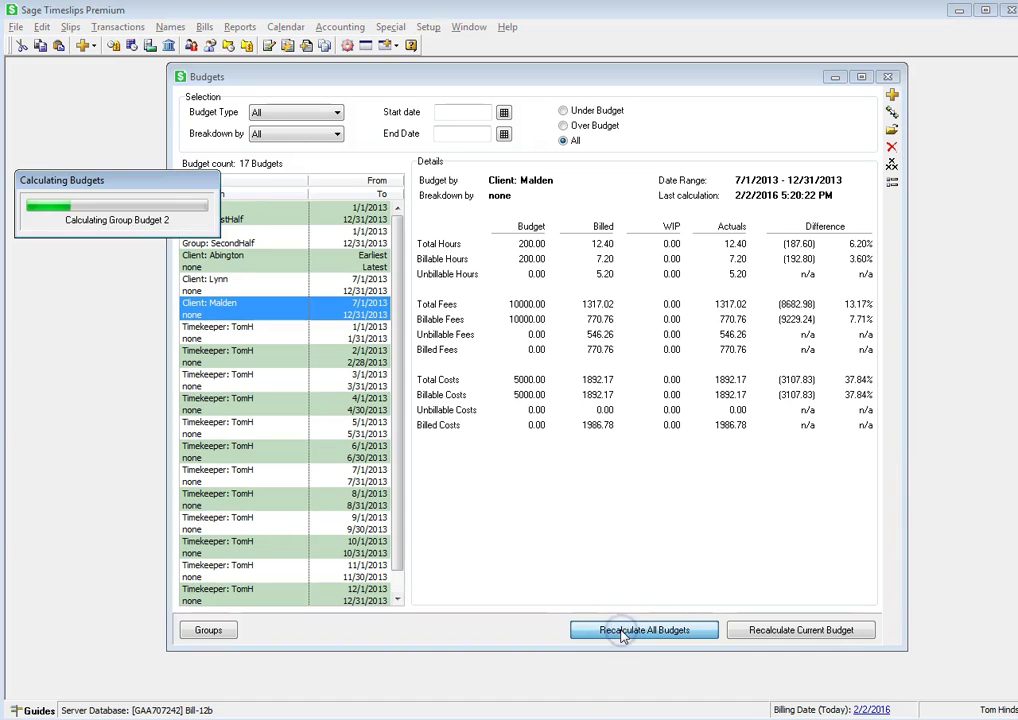
left_click(784, 638)
left_click(784, 637)
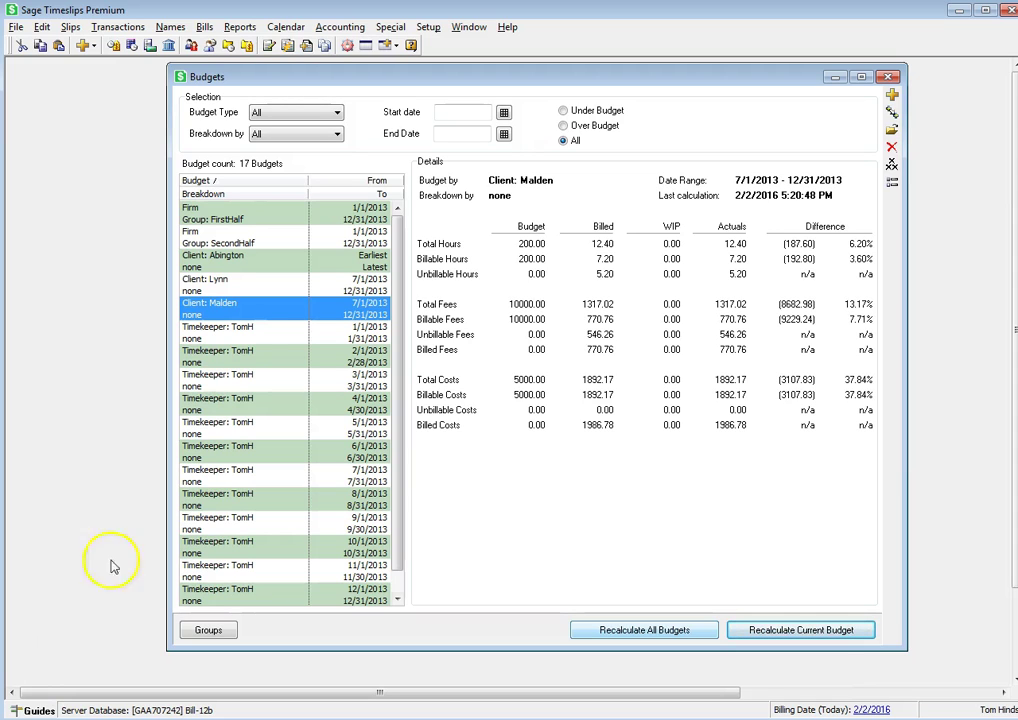
Print the Client Budgets by None report from the client reports to the display, without a date range
left_click(246, 28)
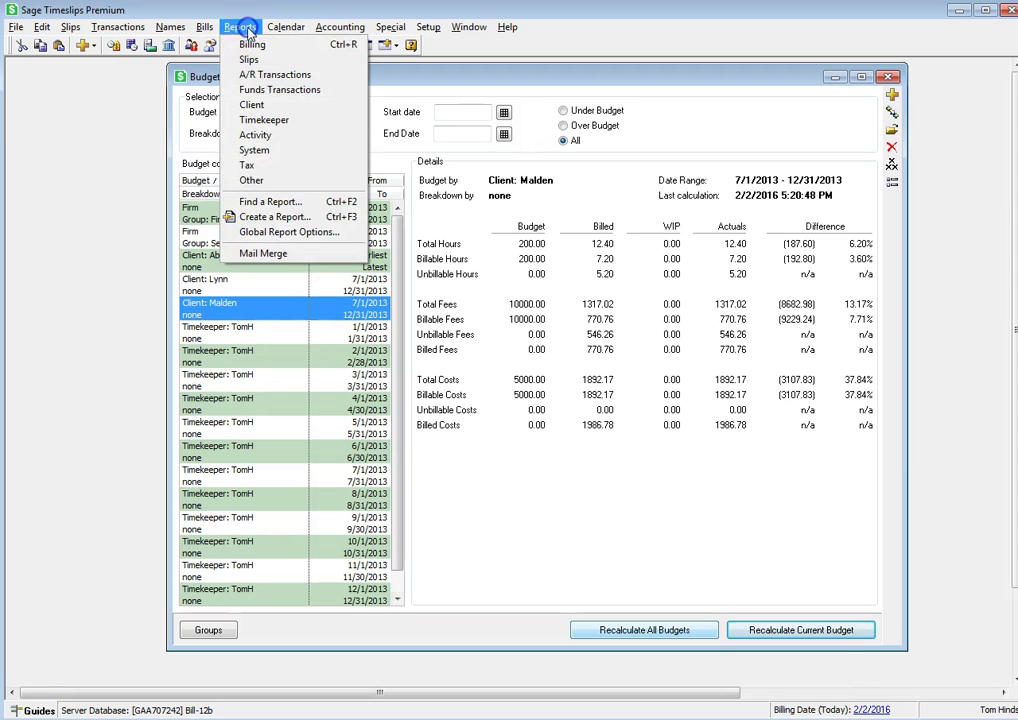
left_click(252, 104)
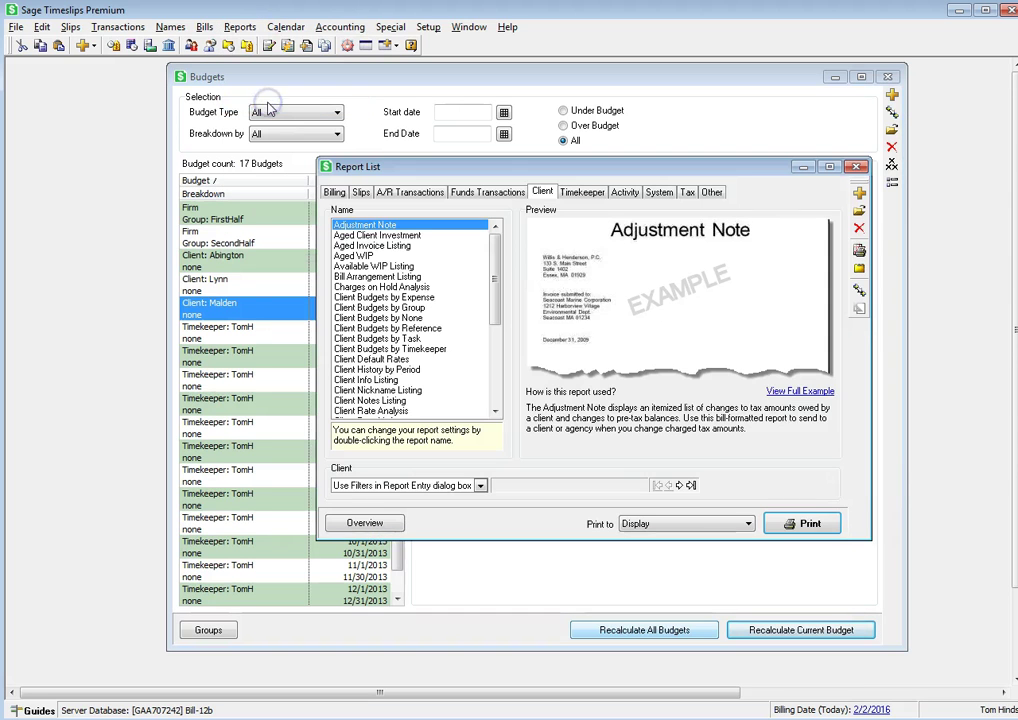
left_click_drag(406, 167, 302, 166)
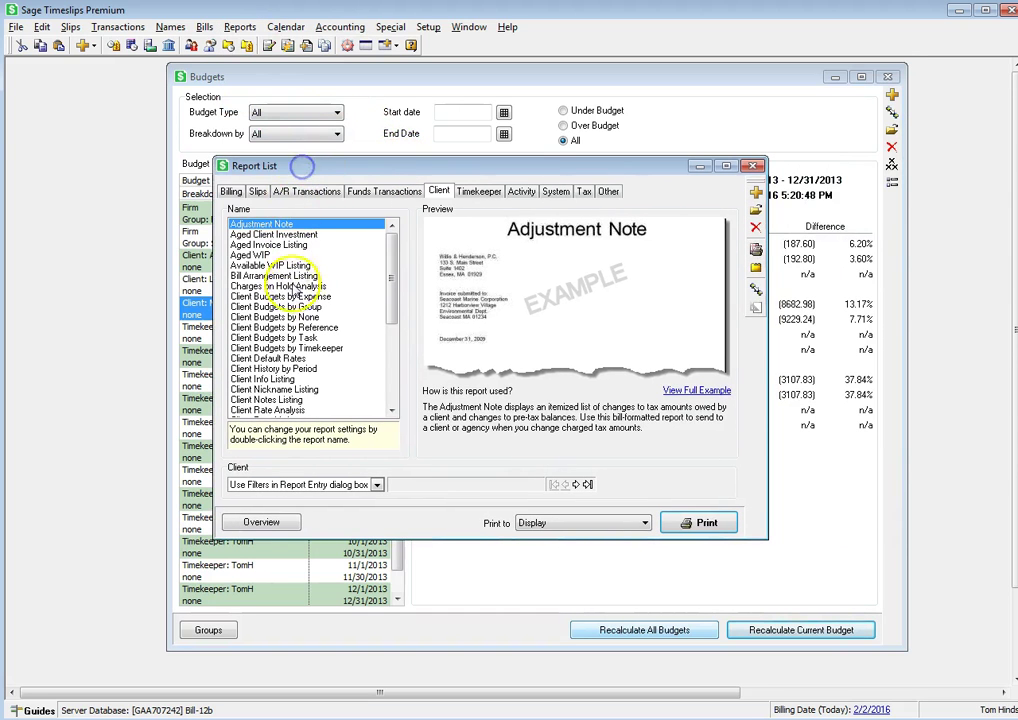
left_click(275, 317)
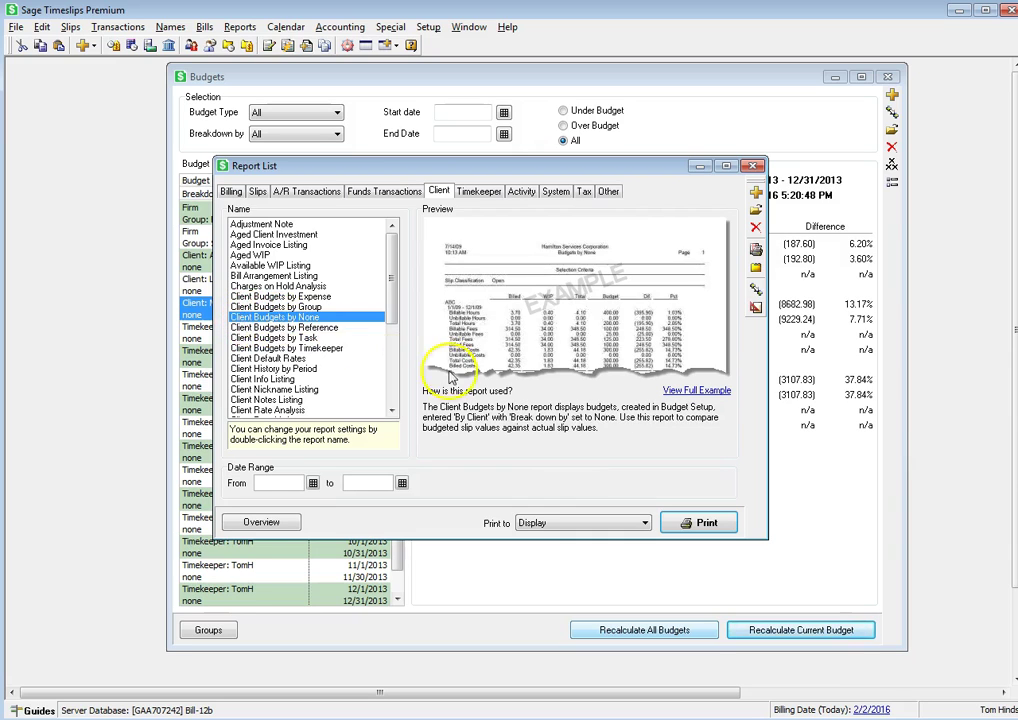
left_click(697, 522)
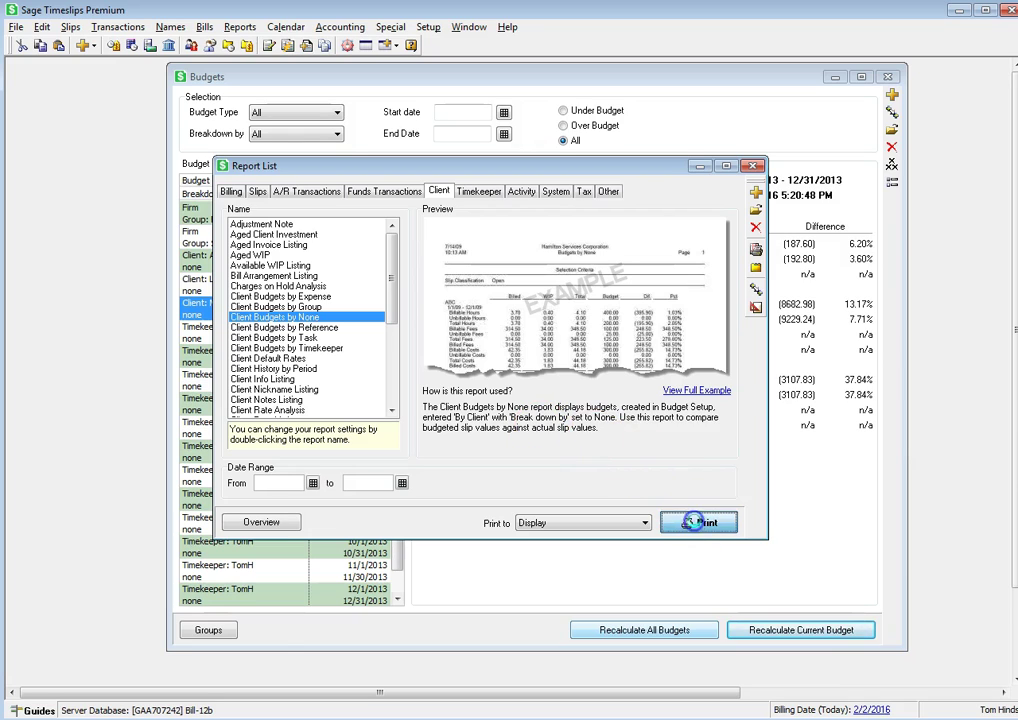